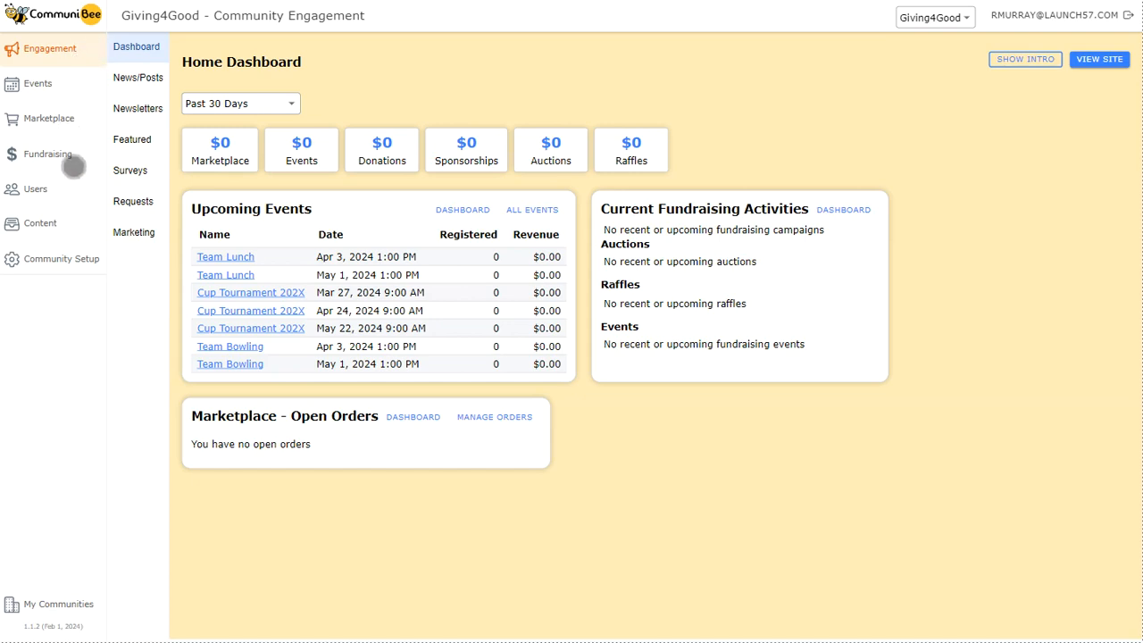
Open the Sponsor 1 record from the fundraising sponsors list.
left_click(73, 159)
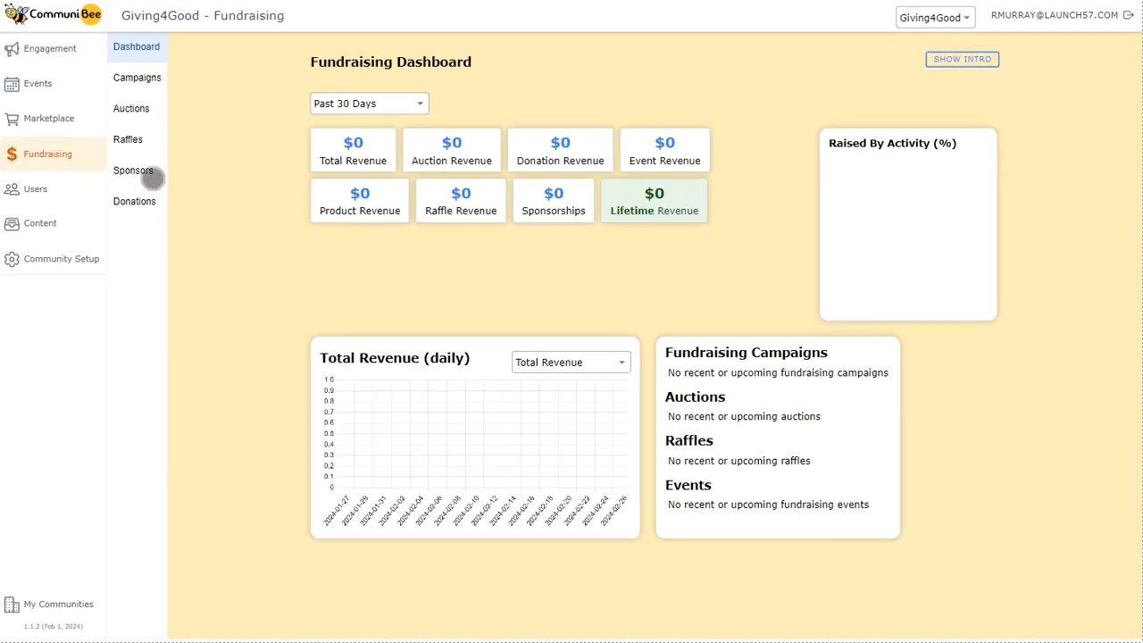
left_click(149, 172)
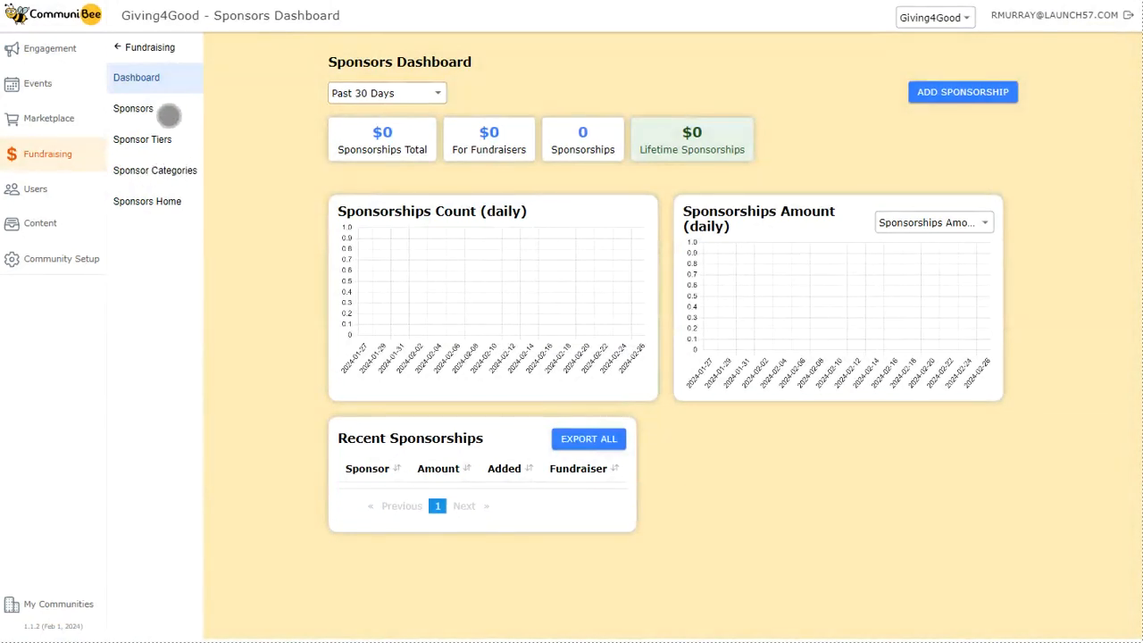
left_click(170, 113)
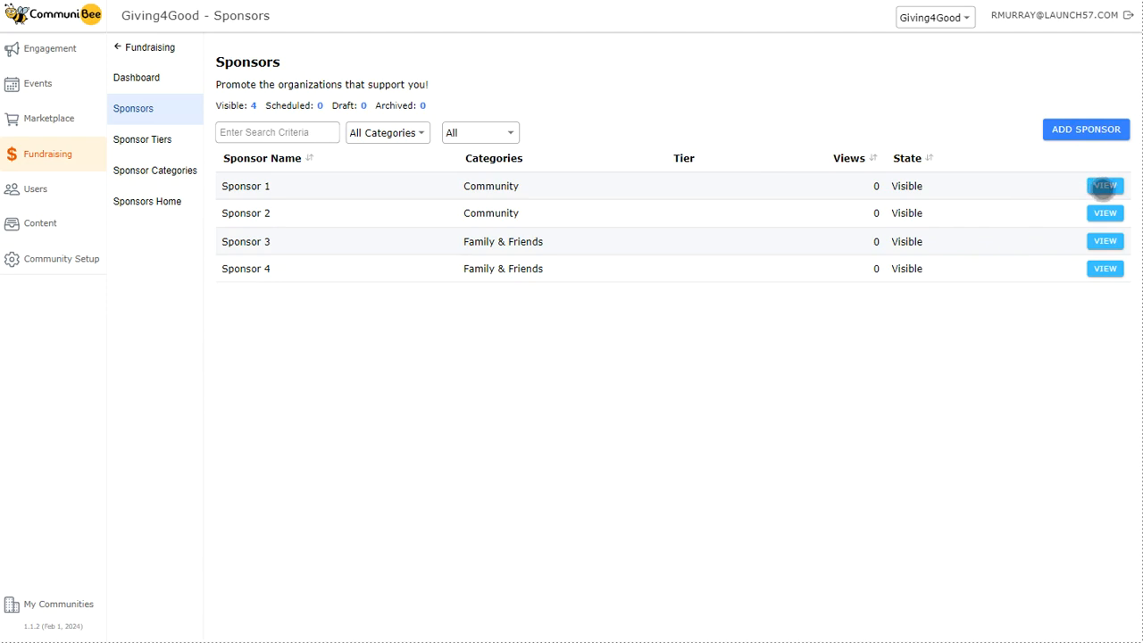
left_click(1104, 186)
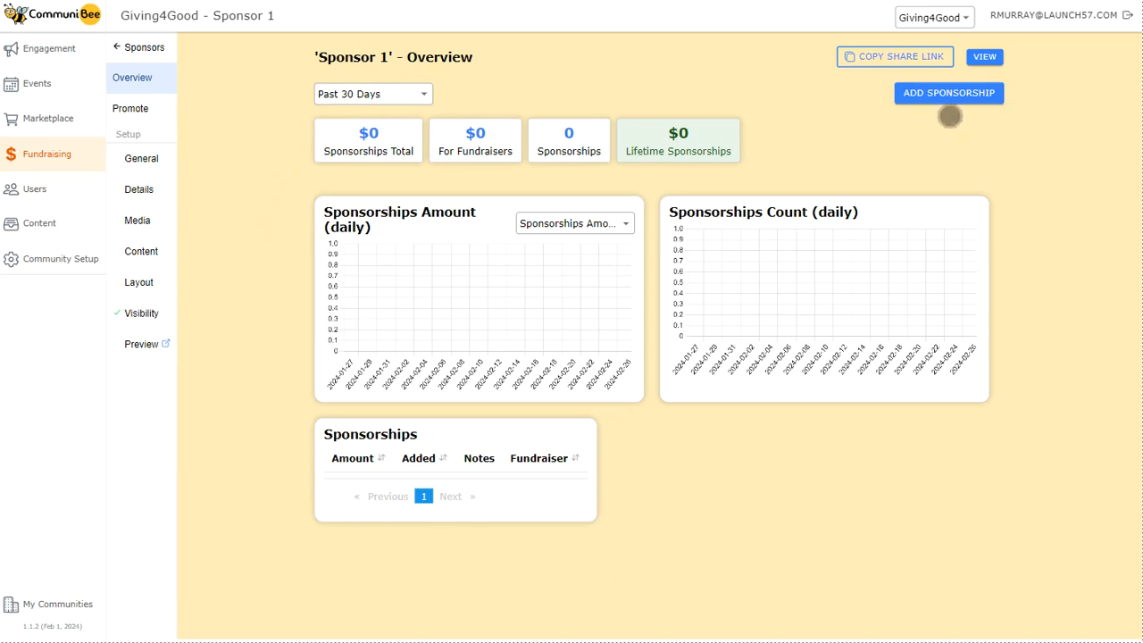
Examine the form for adding a sponsorship to Sponsor 1, and close it without adding one.
left_click(949, 97)
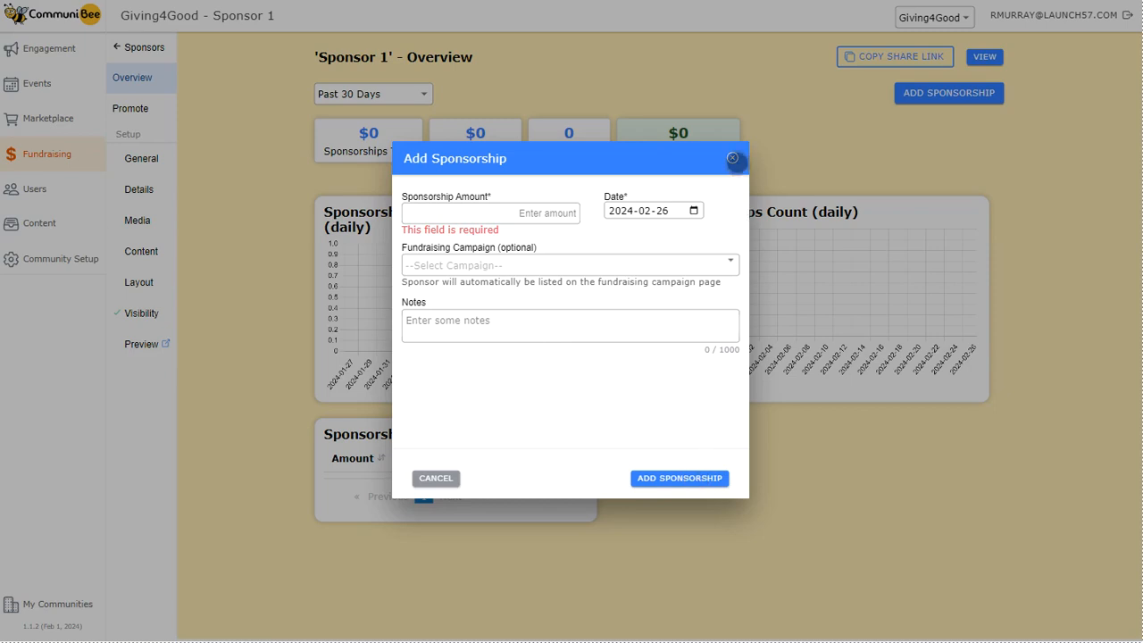
left_click(733, 158)
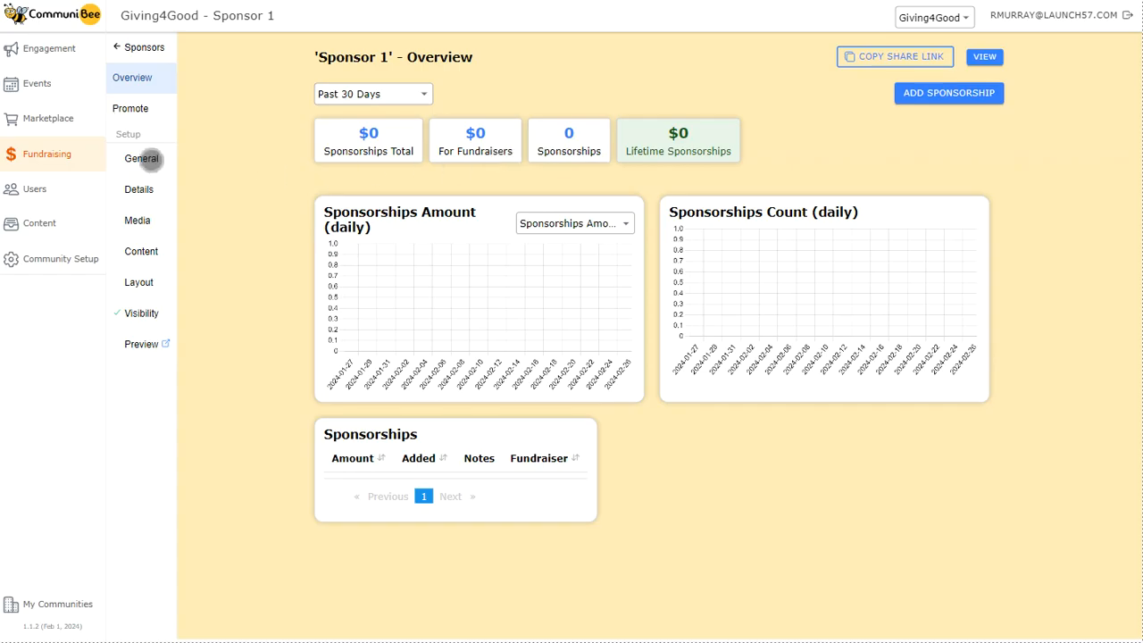
Rename Sponsor 1 to Bid Beacon with page slug bid-beacon, replace its short description and feature image with Bid Beacon's, and save.
left_click(150, 159)
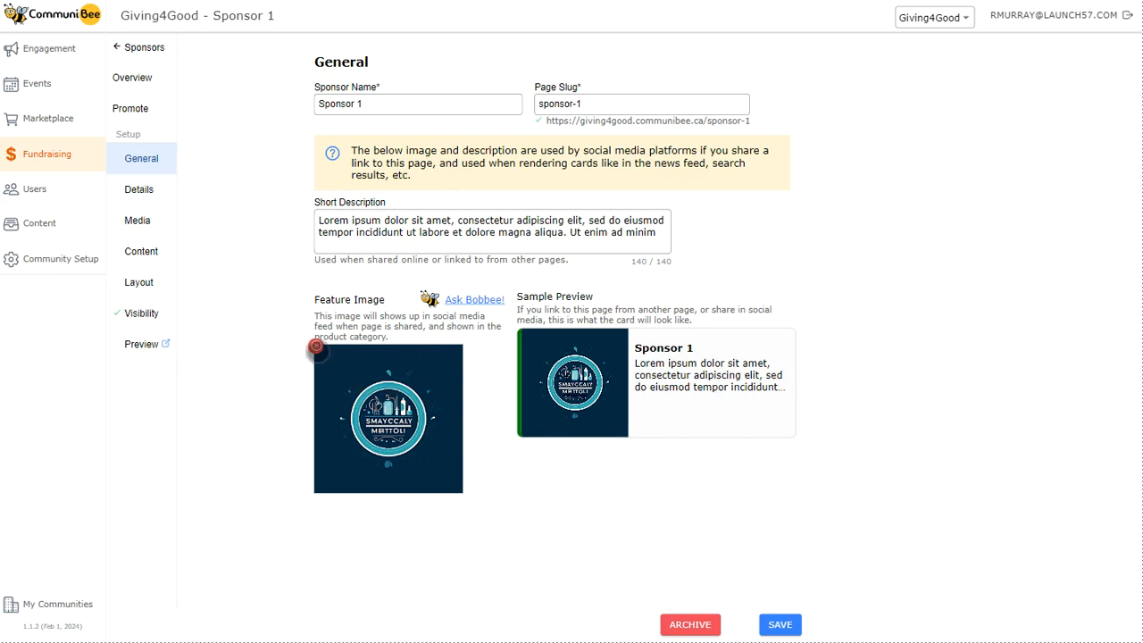
left_click(315, 347)
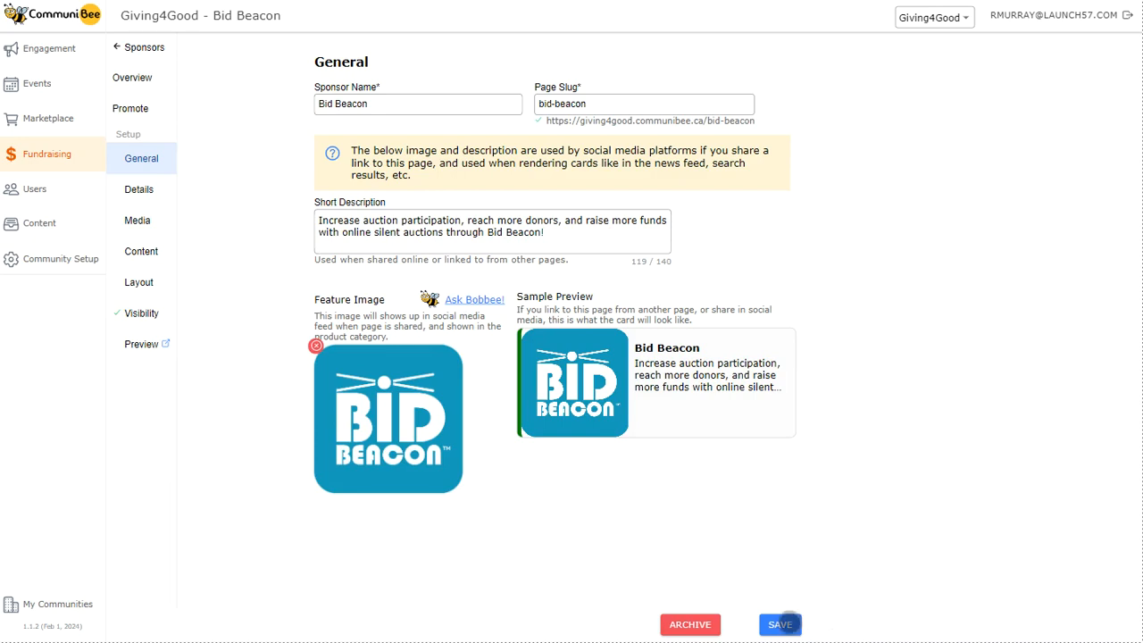
left_click(170, 198)
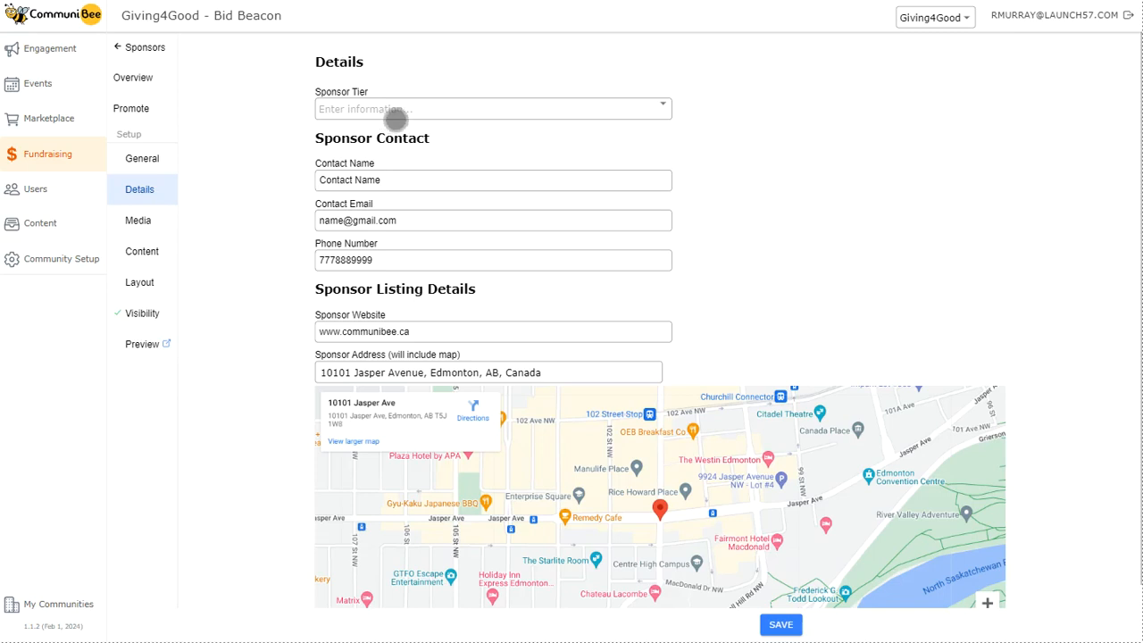
left_click(398, 110)
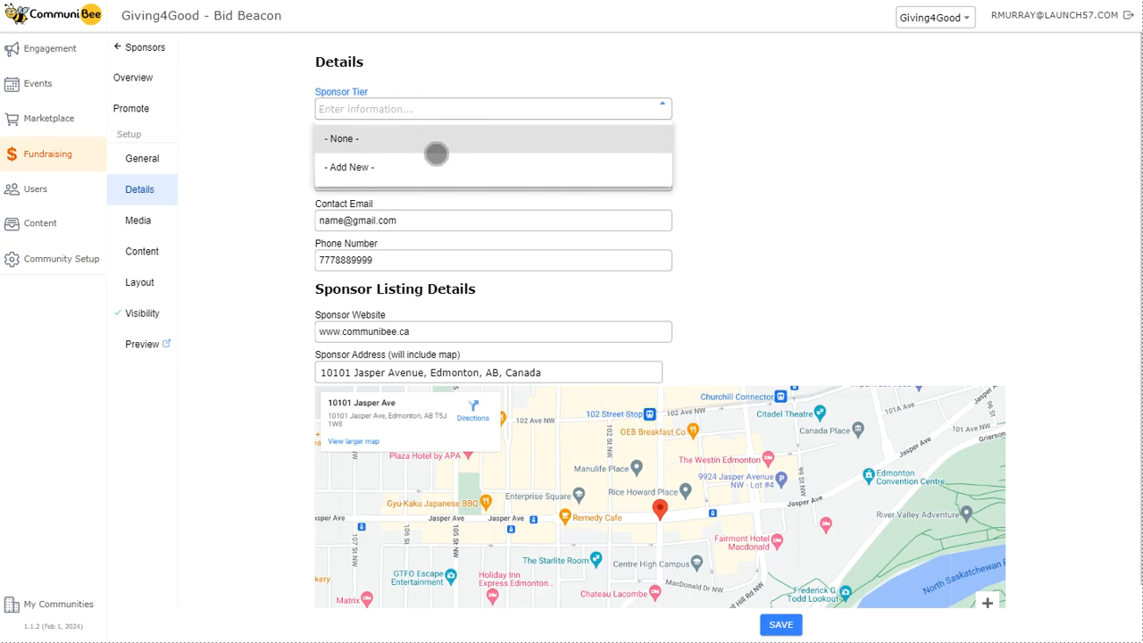
left_click(447, 110)
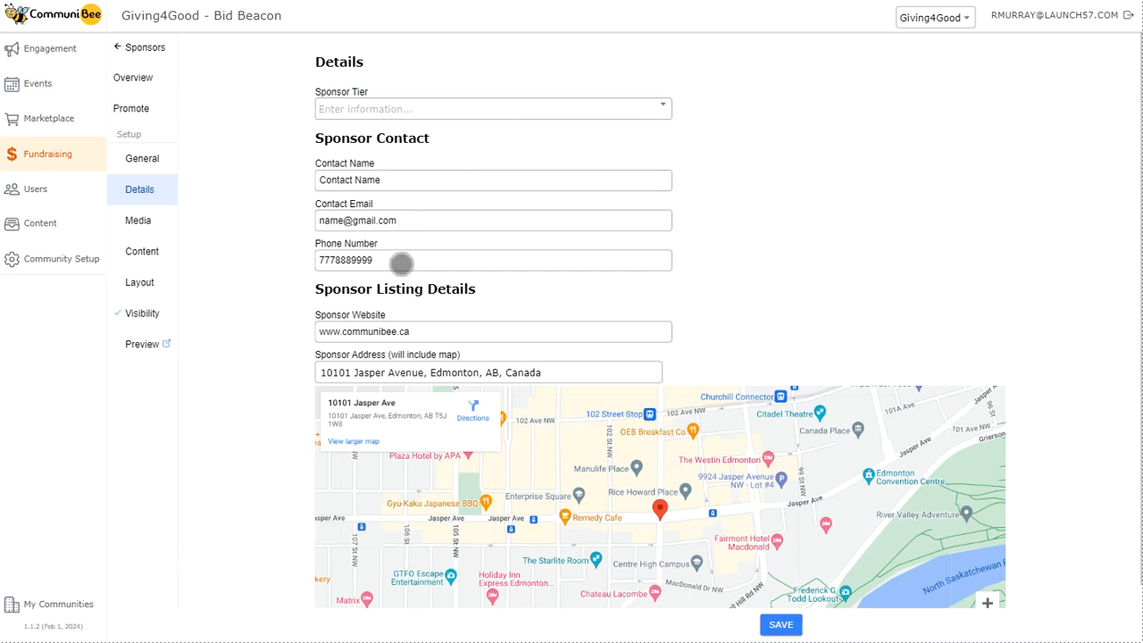
scroll(437, 288, "down", 1)
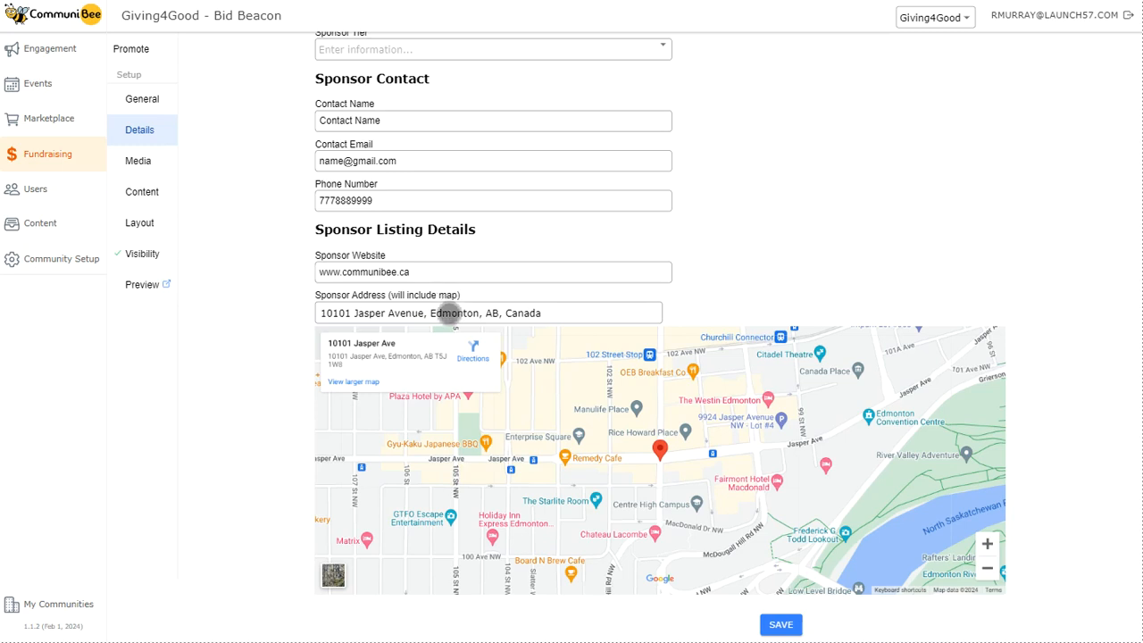
left_click(565, 314)
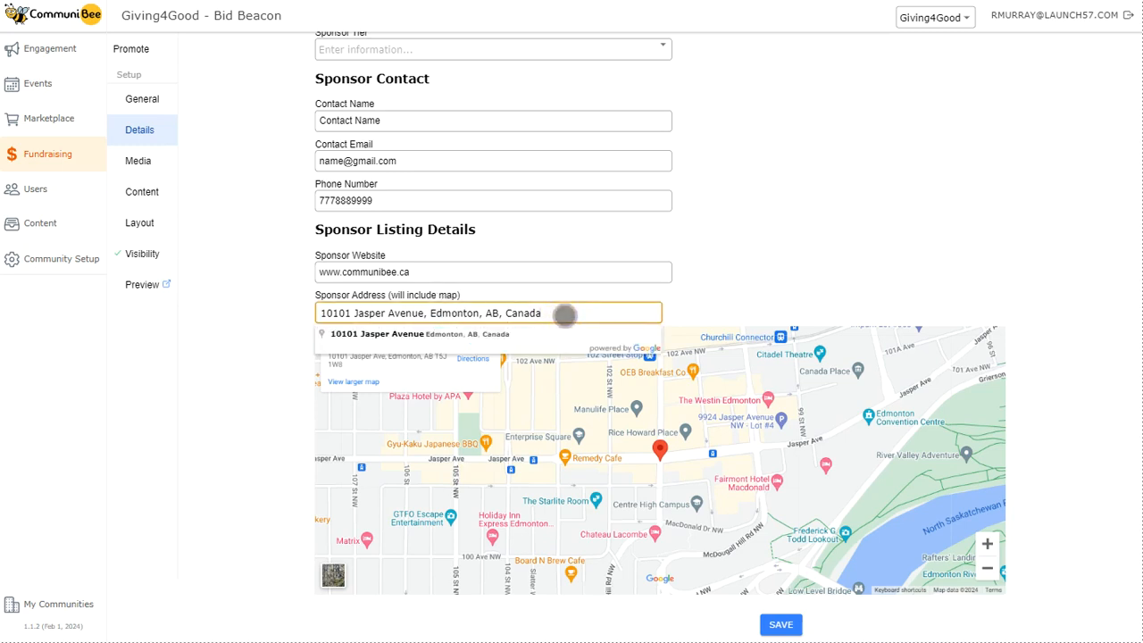
left_click(792, 309)
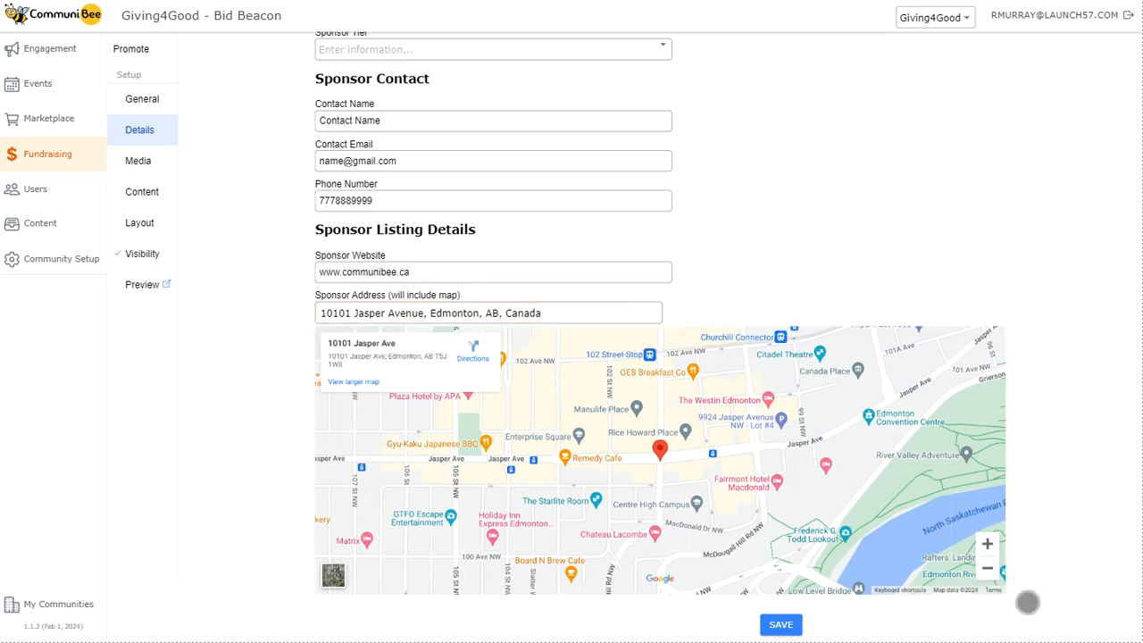
left_click(792, 629)
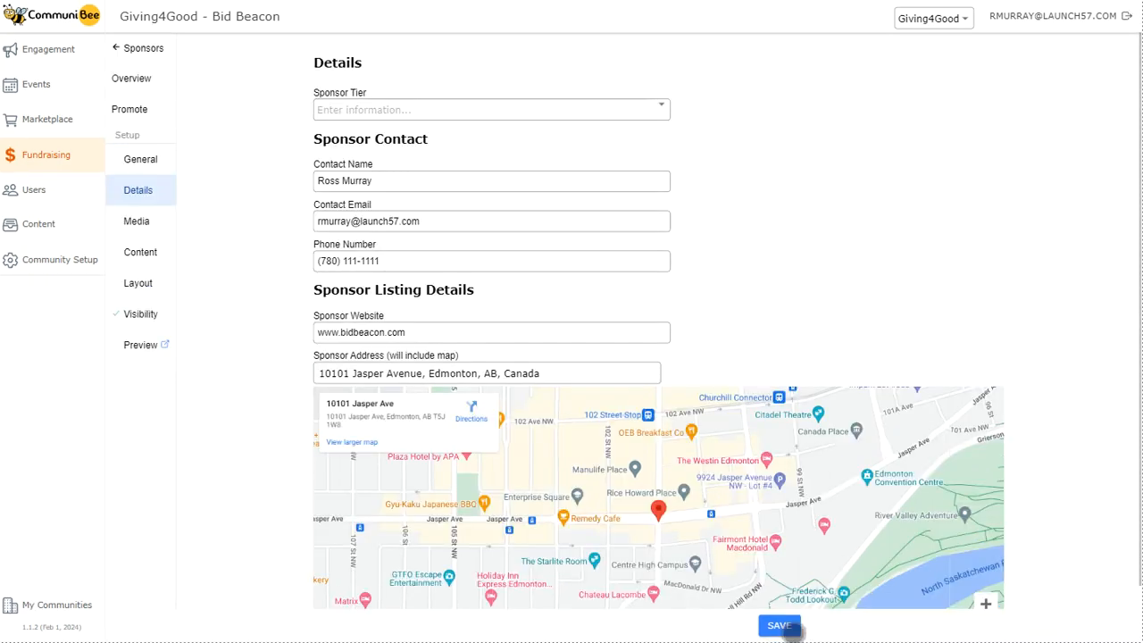
Review the public Bid Beacon sponsor page from its image and text down to the location map, and return to the media settings.
left_click(137, 223)
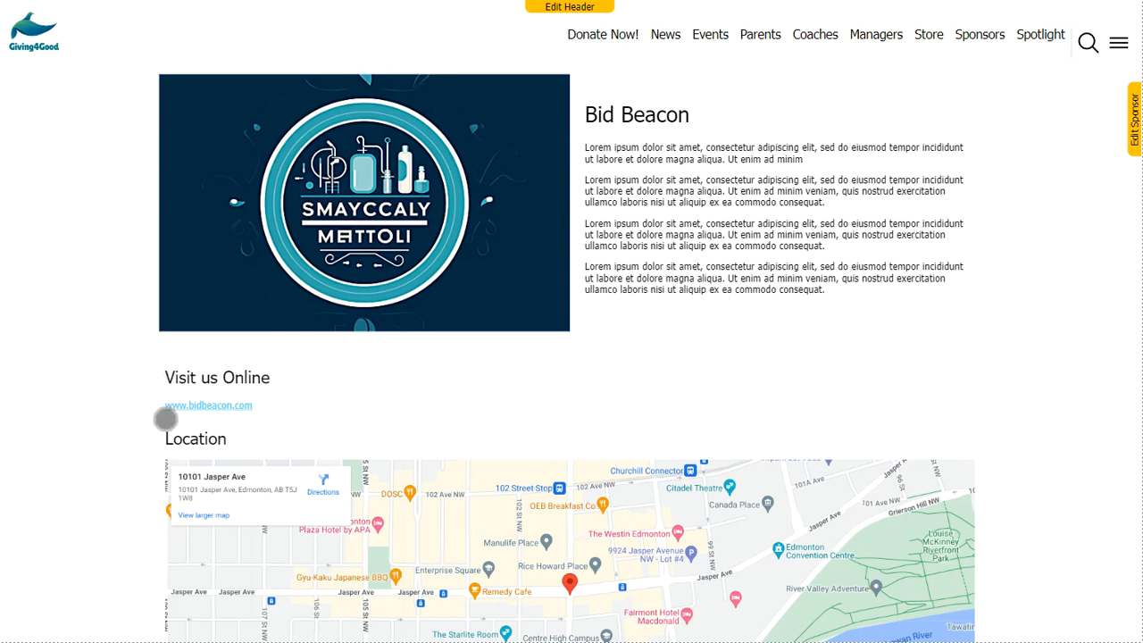
scroll(255, 411, "down", 1)
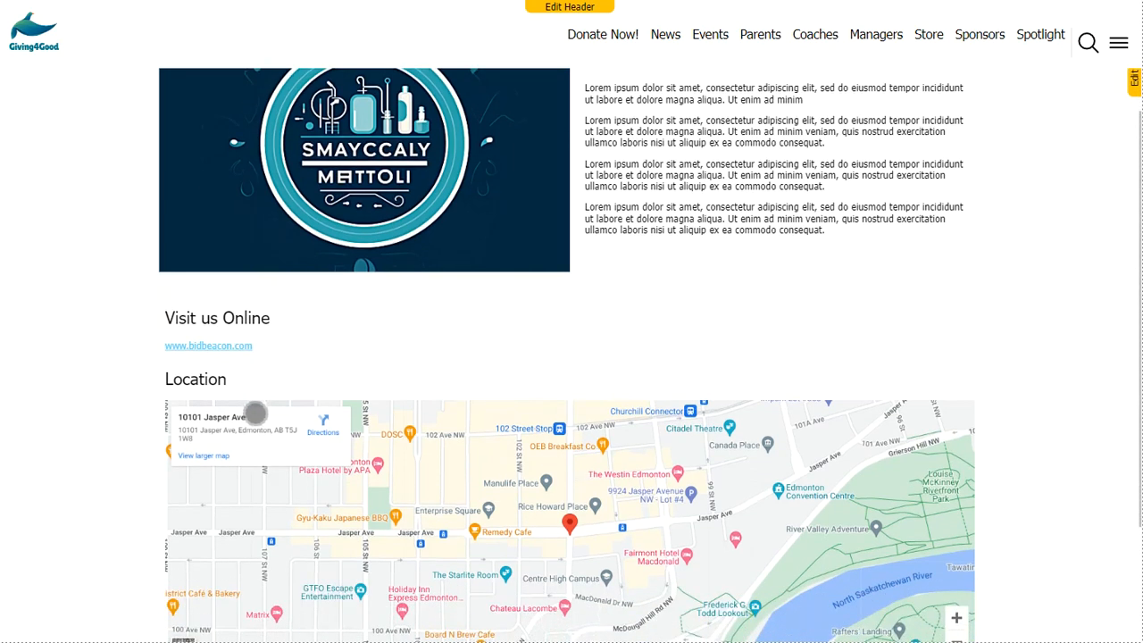
scroll(538, 447, "down", 2)
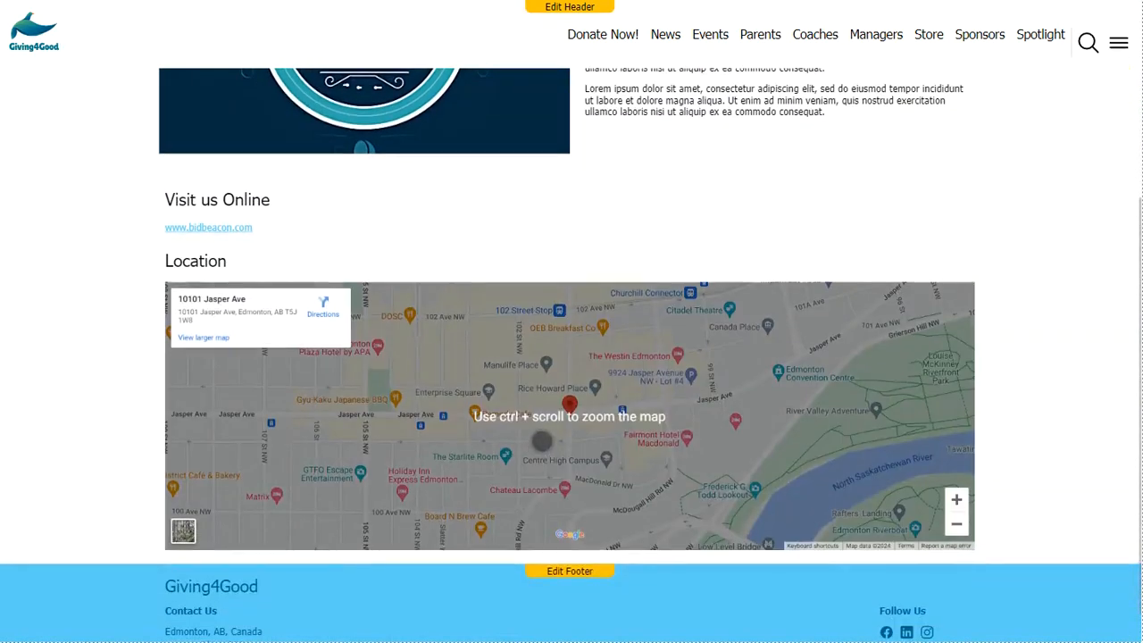
scroll(542, 441, "up", 3)
key("ctrl+shift+Tab")
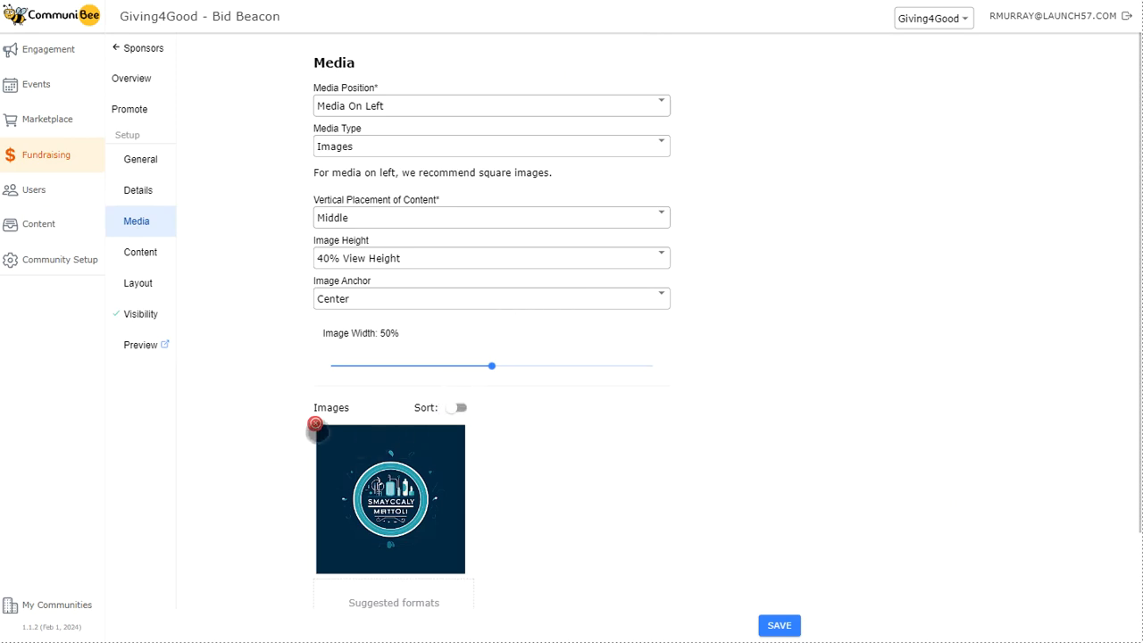
Replace the sponsor page's existing media image with the Bid Beacon logo from the media library and save.
left_click(315, 425)
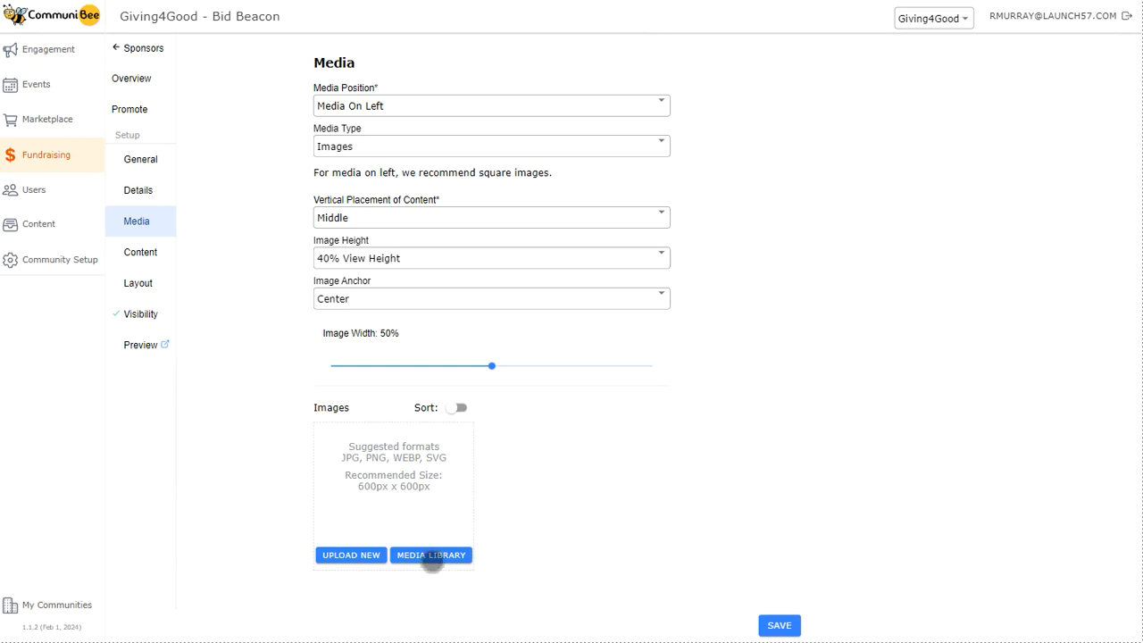
left_click(431, 559)
scroll(831, 416, "down", 15)
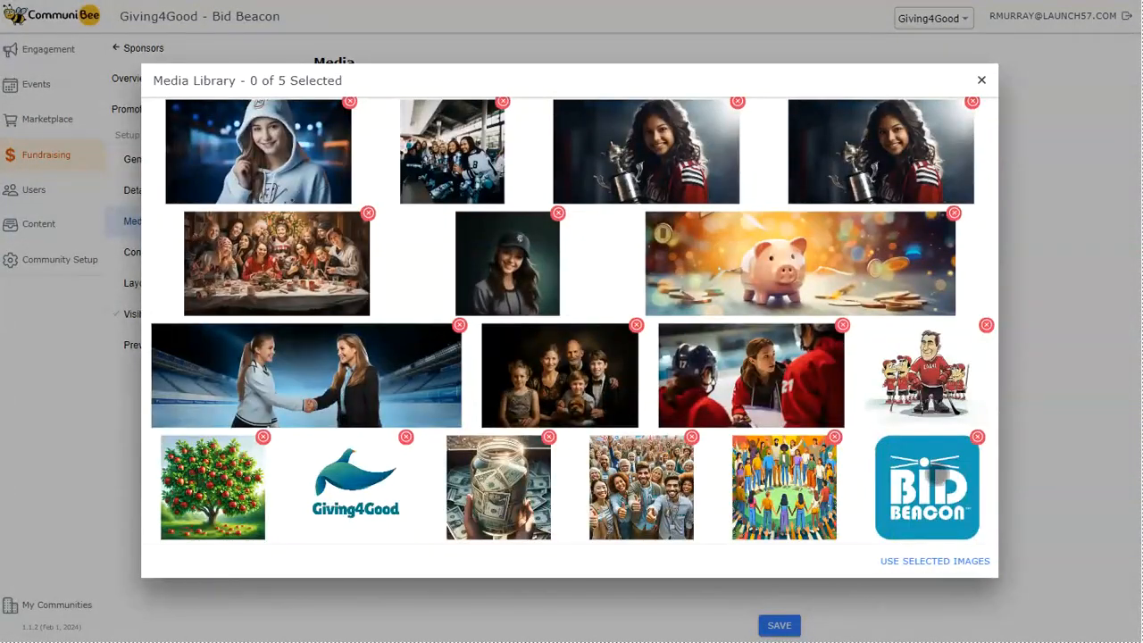
left_click(935, 475)
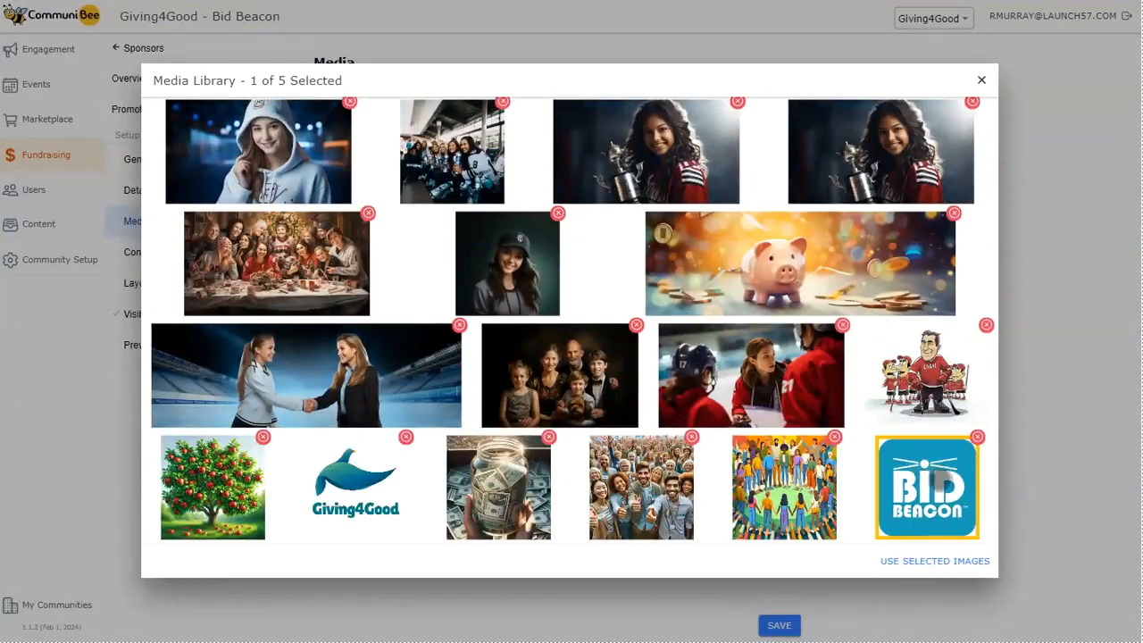
left_click(964, 563)
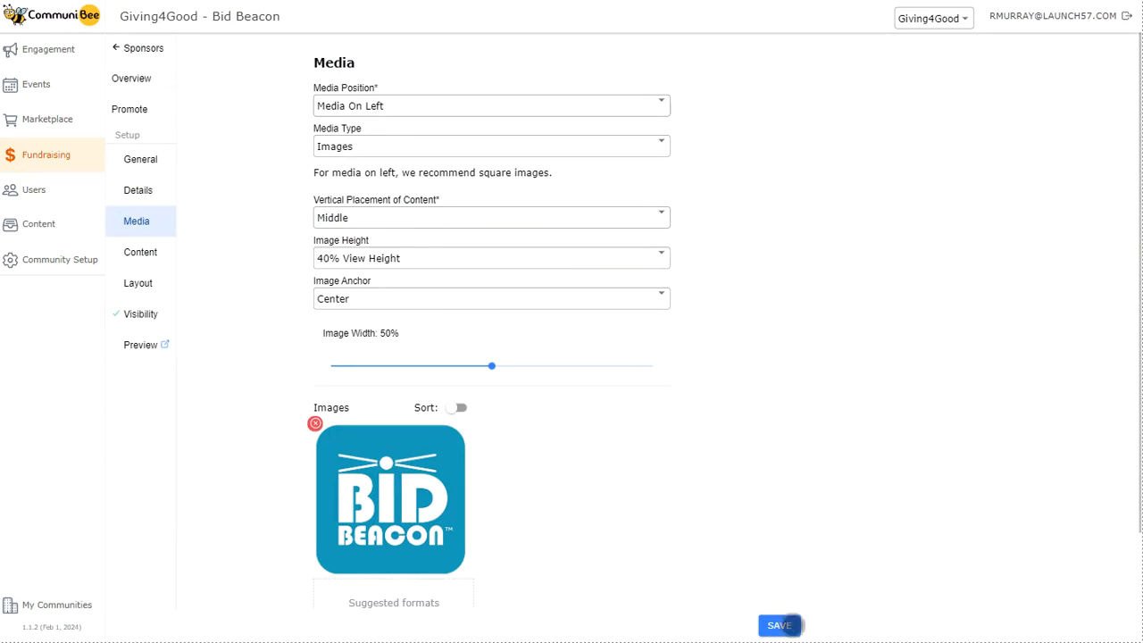
Replace the sponsor's placeholder content with the two Bid Beacon paragraphs about silent auction fundraising and save.
left_click(167, 261)
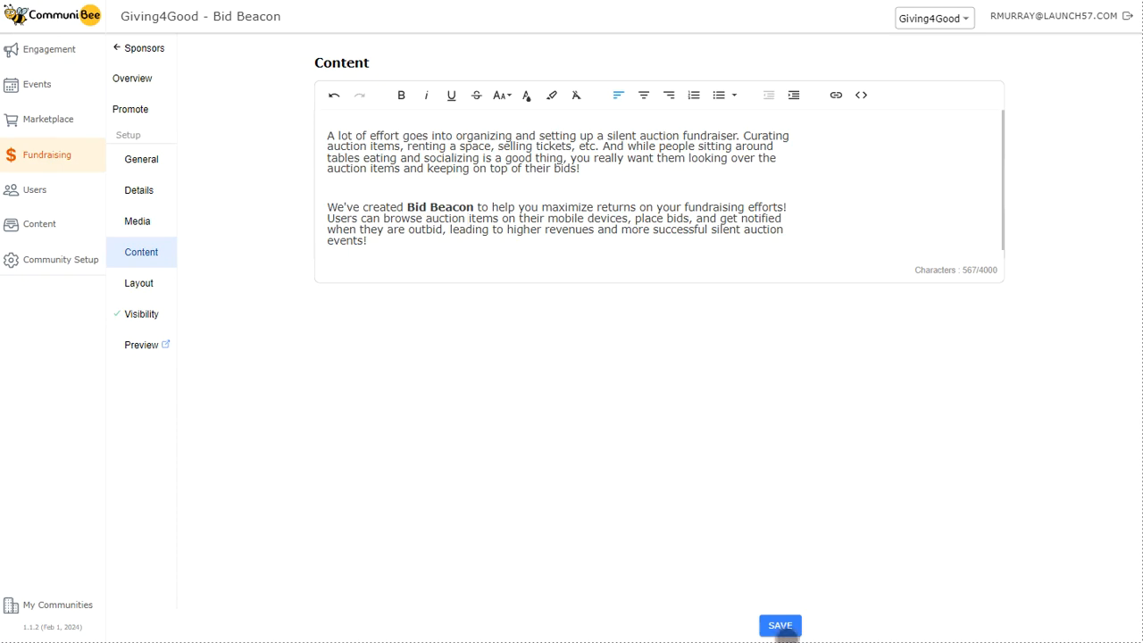
Review the Bid Beacon page layout and the option to add another block at its end.
left_click(170, 290)
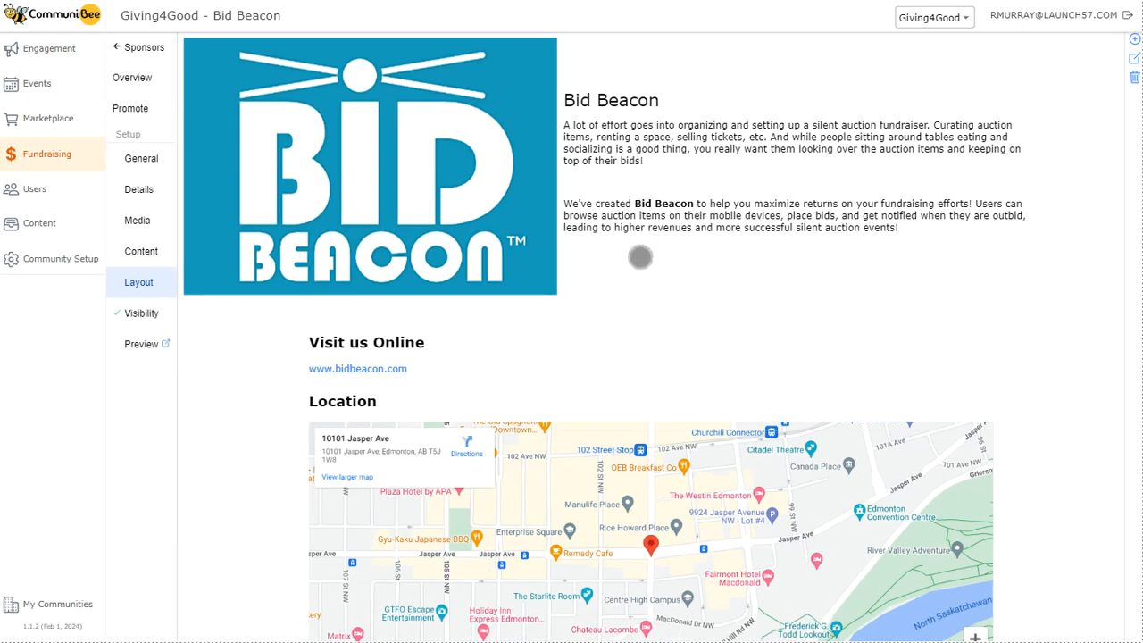
scroll(639, 246, "down", 2)
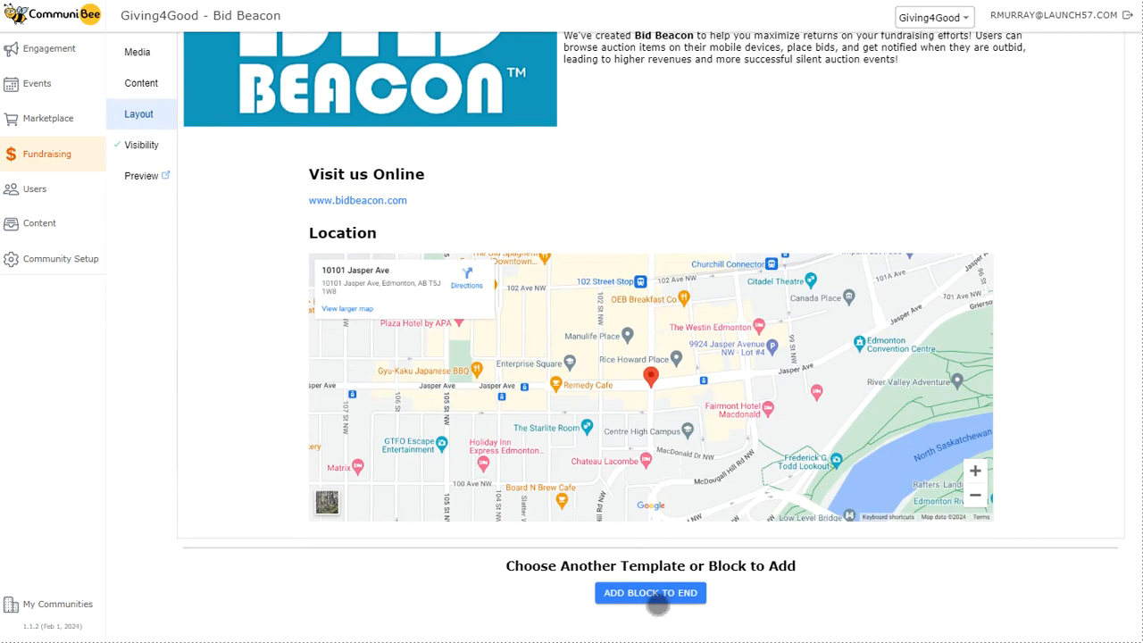
left_click(657, 597)
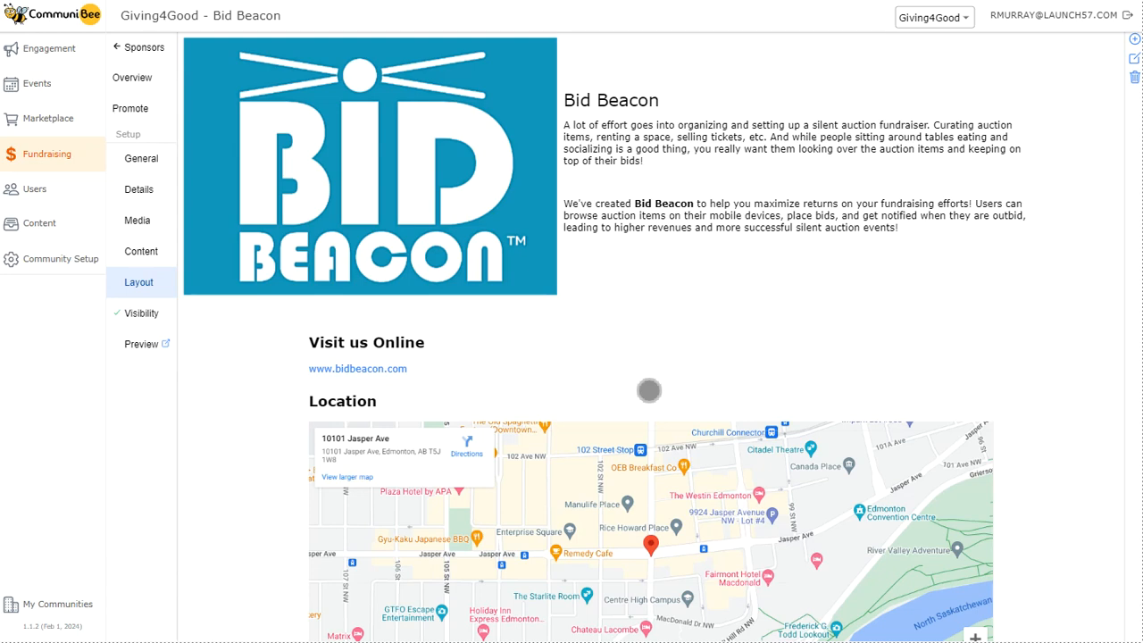
Choose Live as the status in the sponsor's visibility settings.
left_click(165, 322)
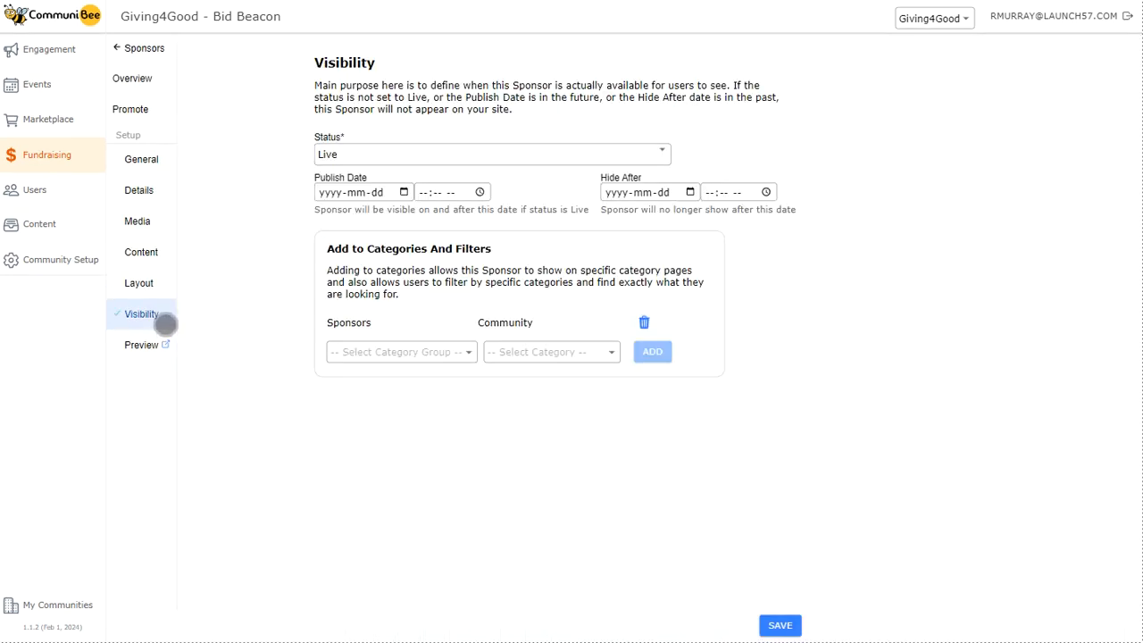
left_click(396, 154)
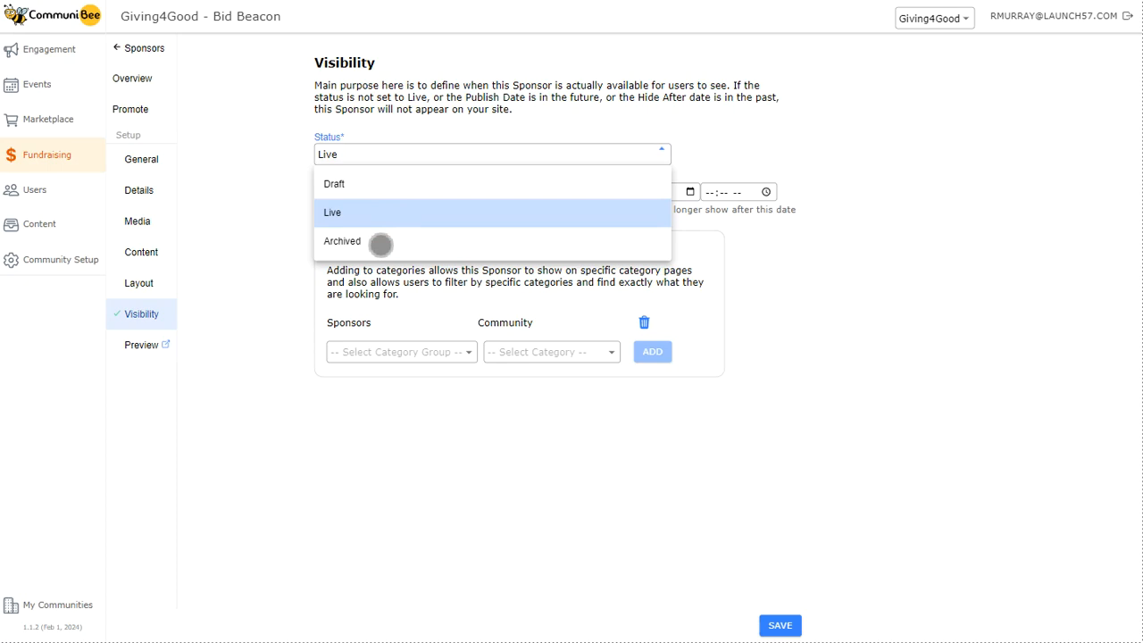
left_click(387, 210)
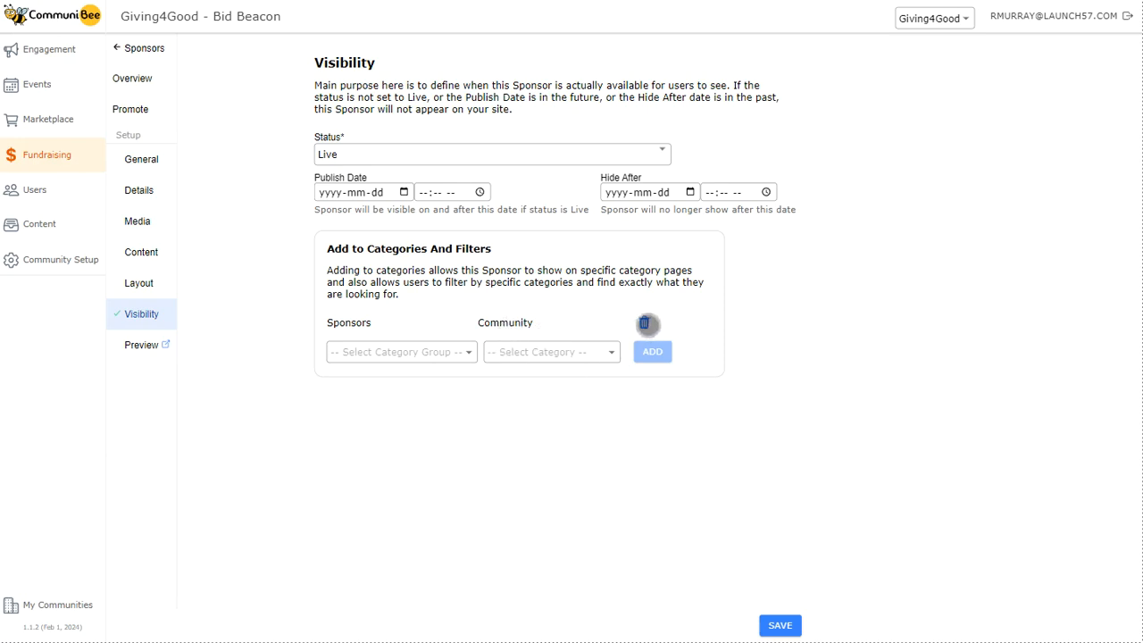
Delete the sponsor's existing Community category mapping.
left_click(645, 324)
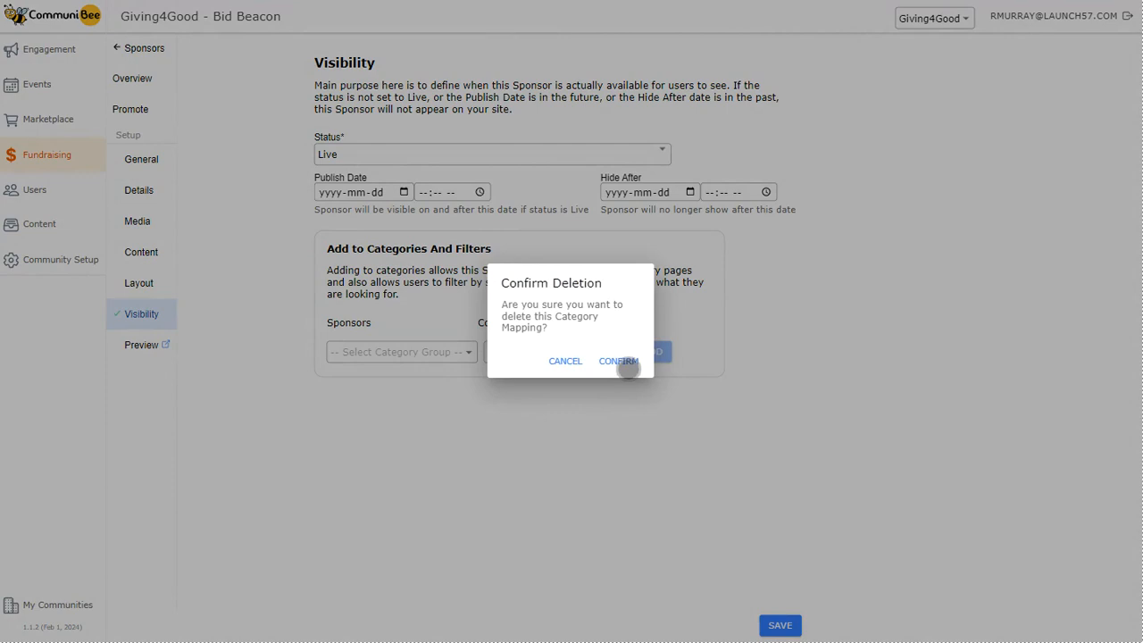
left_click(627, 362)
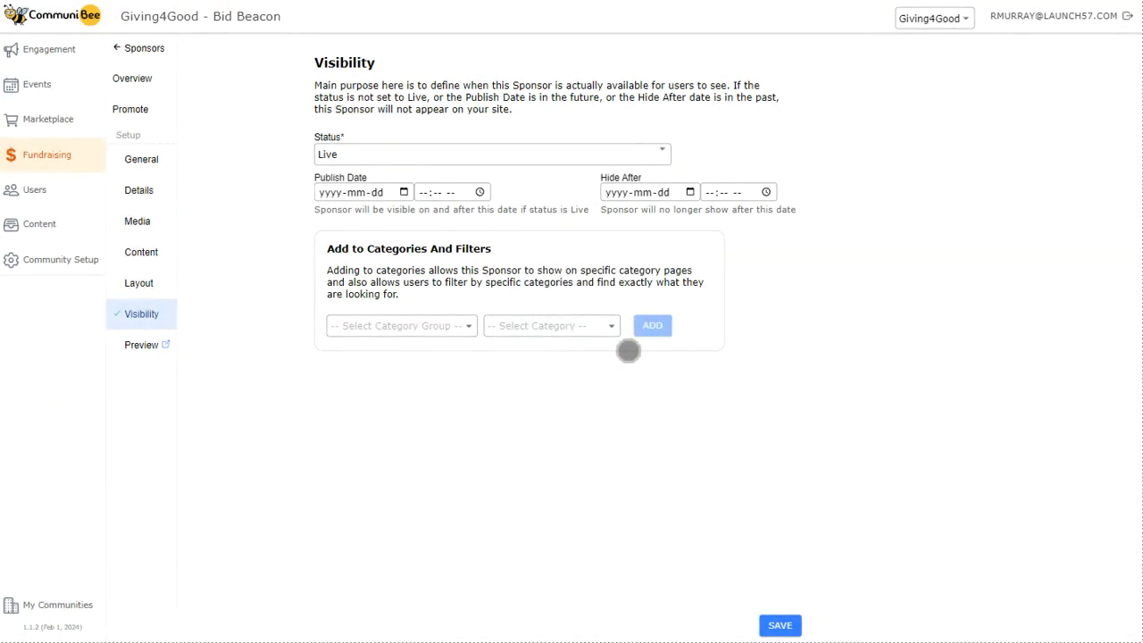
Add the sponsor to the Community category of the Sponsors group and save the visibility settings.
left_click(433, 327)
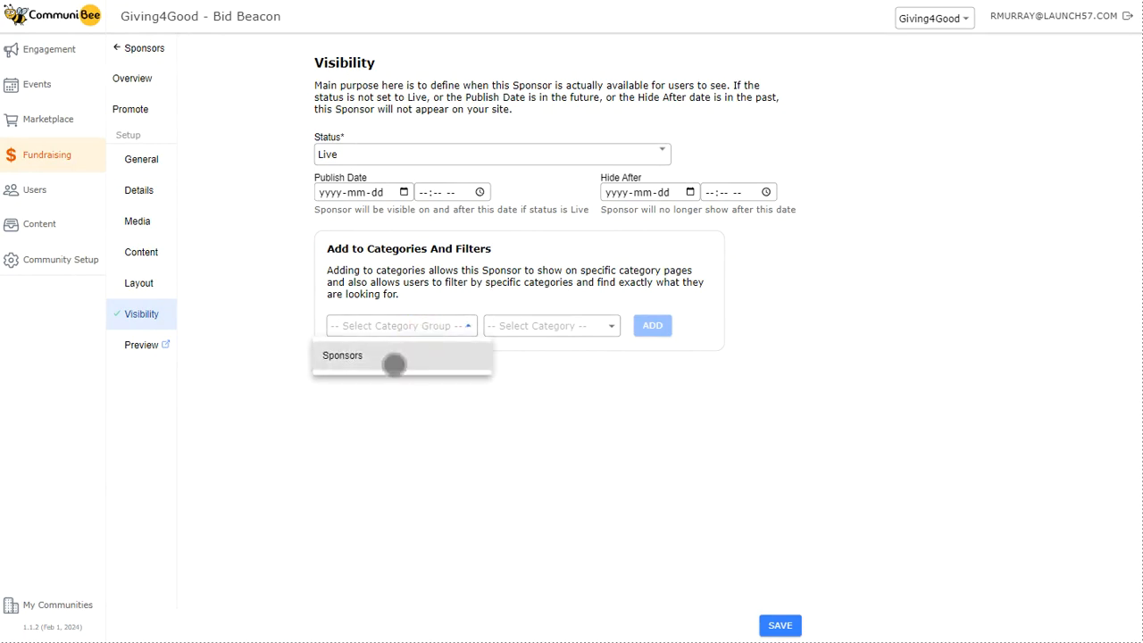
left_click(394, 362)
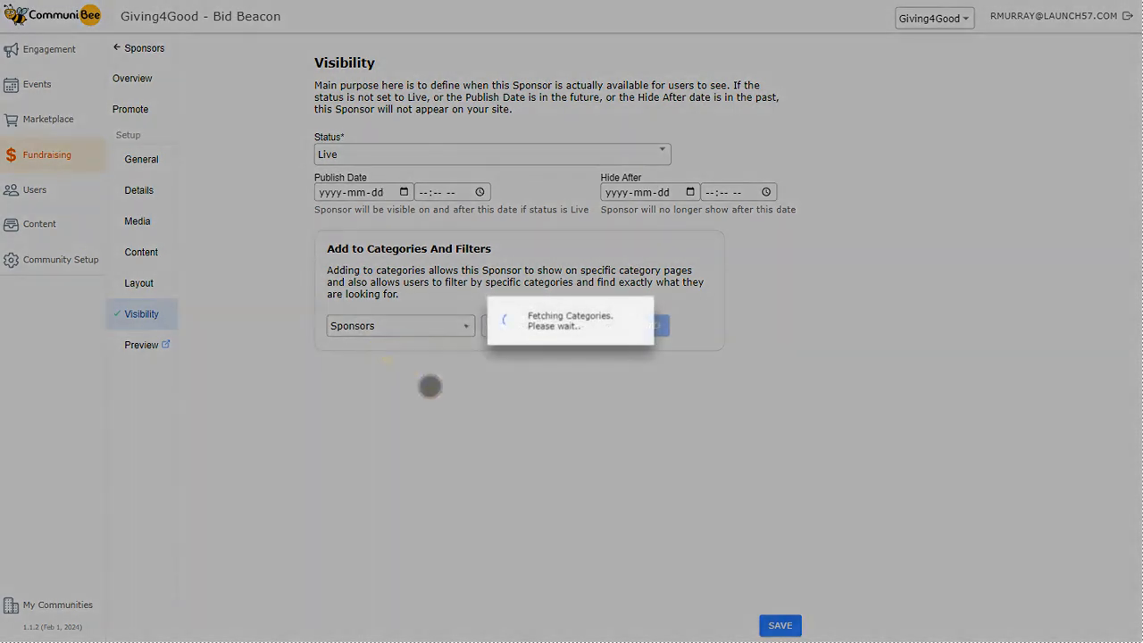
left_click(577, 327)
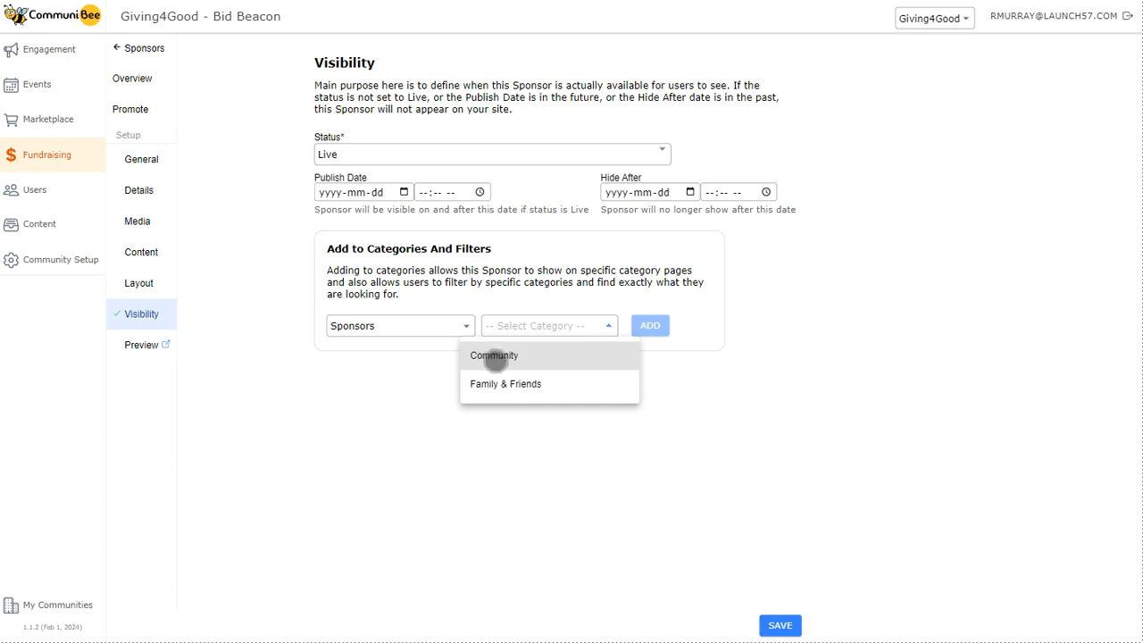
left_click(494, 355)
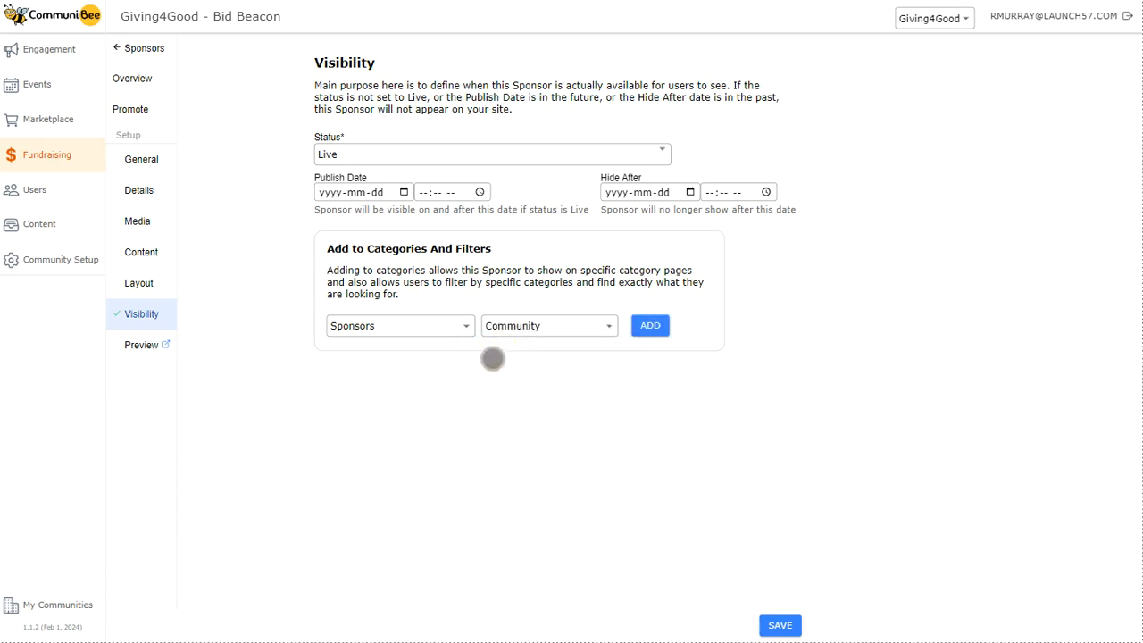
left_click(651, 325)
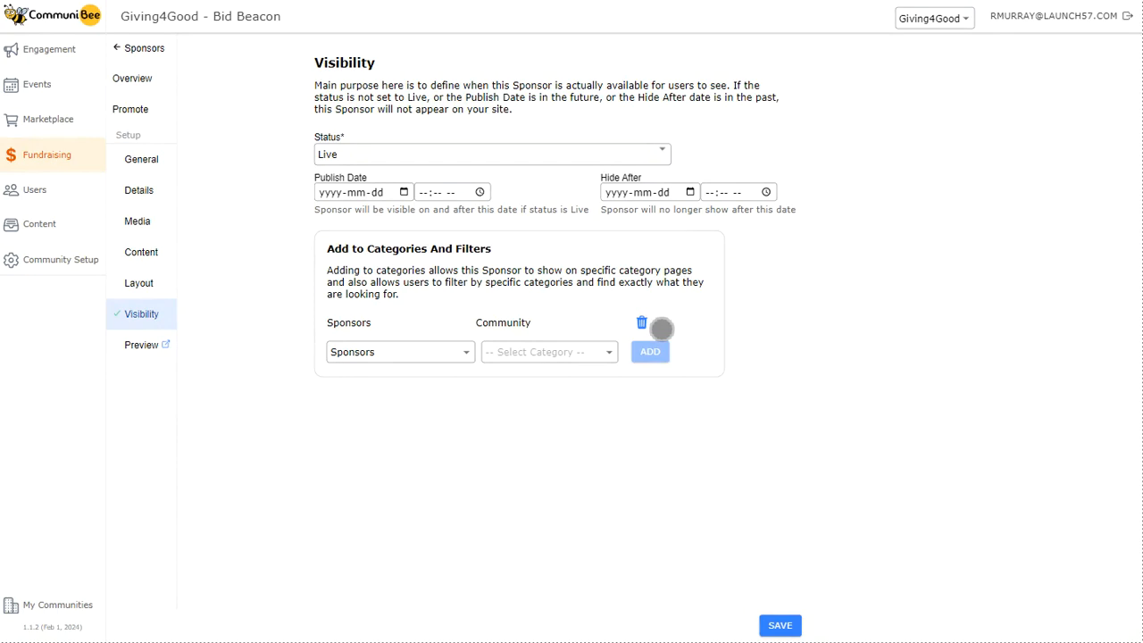
left_click(780, 625)
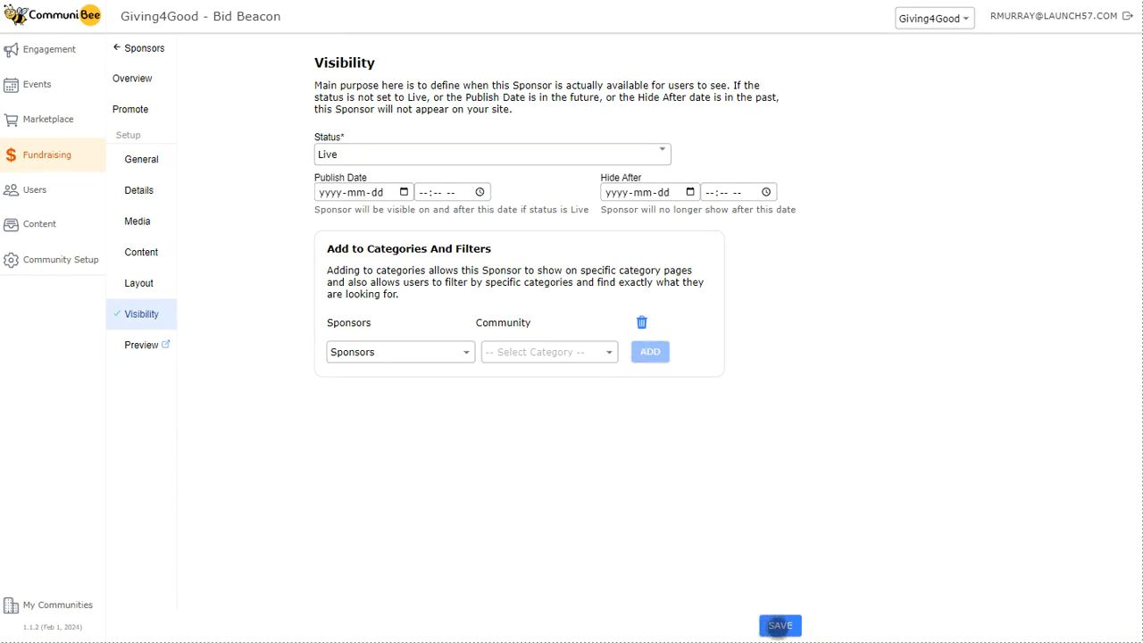